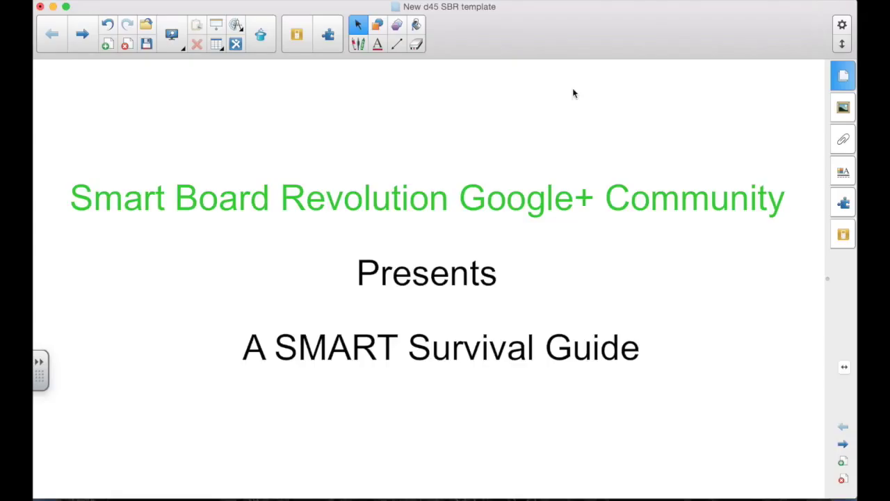
# Step: Go to the page titled The Capture Tool and briefly expand and collapse the floating tools
pyautogui.click(843, 445)
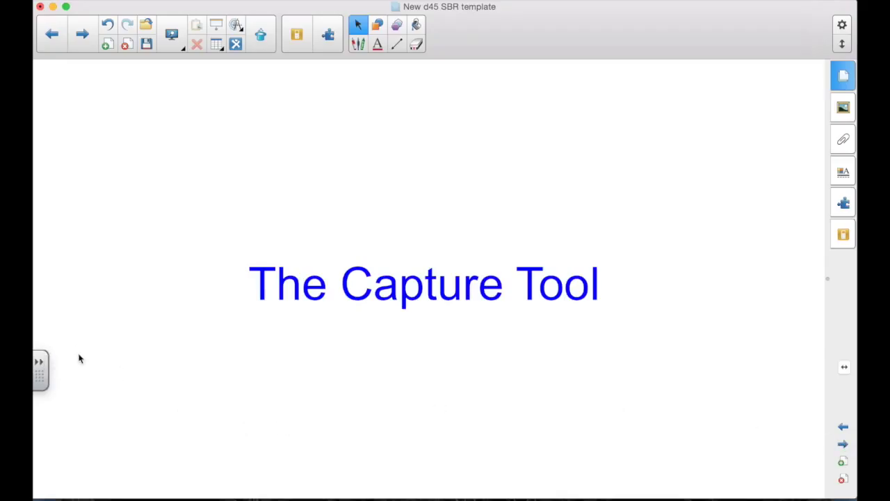
pyautogui.click(39, 364)
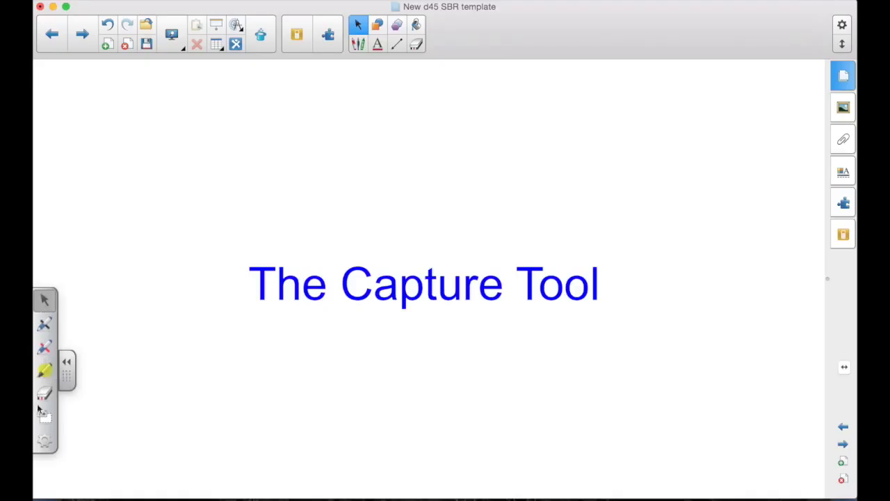
pyautogui.click(66, 361)
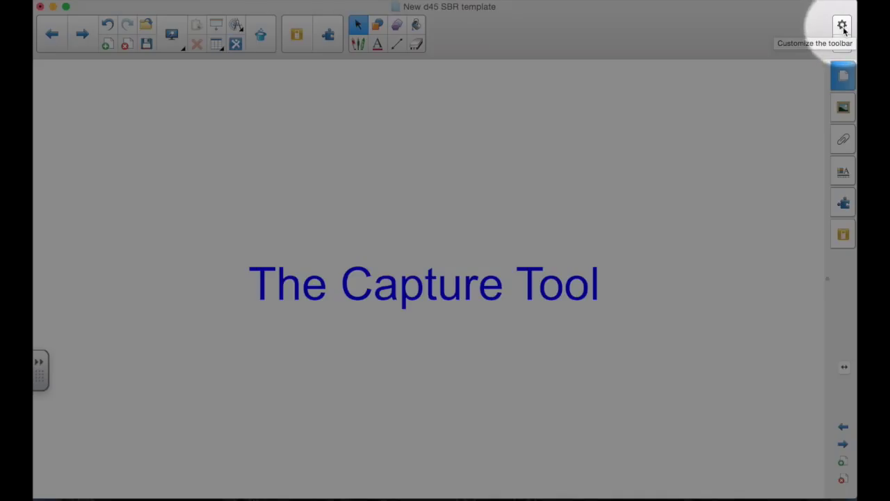
# Step: Customize the main toolbar by adding the Screen Capture action directly after View Screens, and finish customizing
pyautogui.click(842, 26)
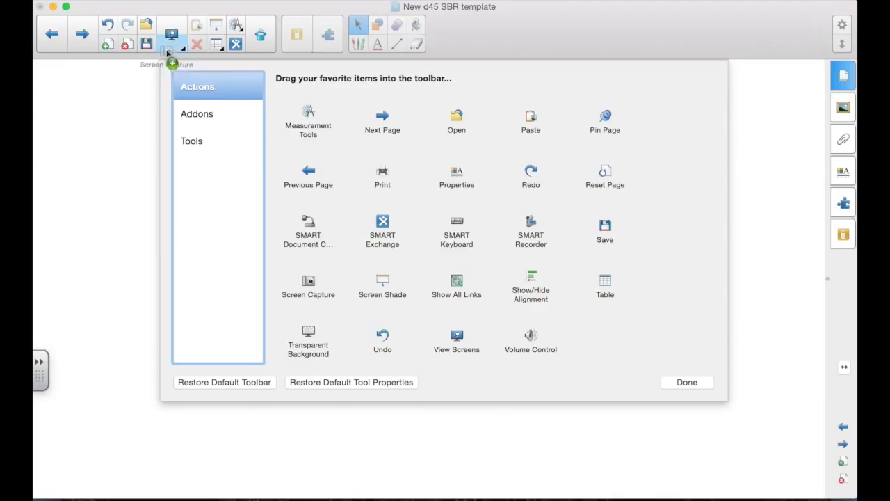
pyautogui.moveTo(167, 55); pyautogui.dragTo(340, 165)
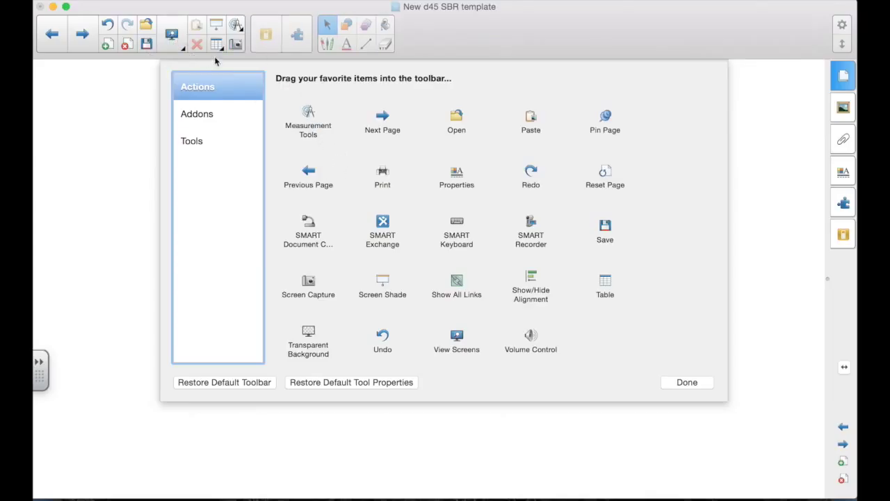
pyautogui.moveTo(233, 45); pyautogui.dragTo(190, 36)
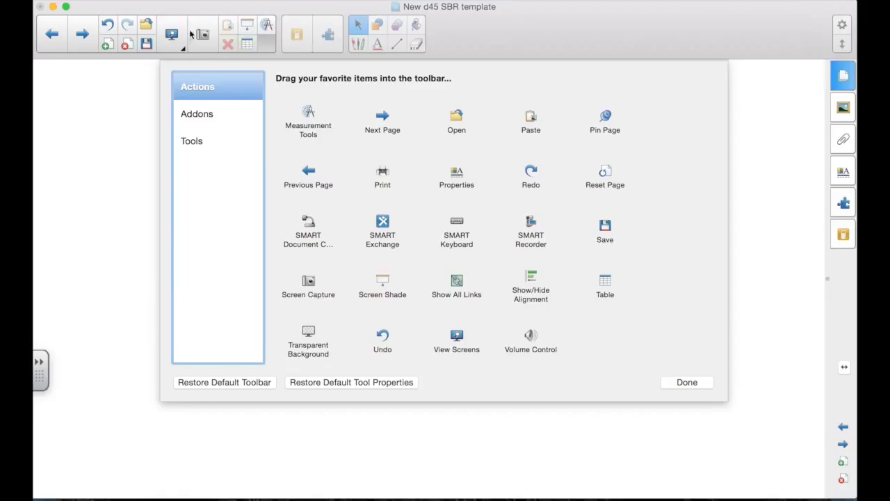
pyautogui.click(691, 384)
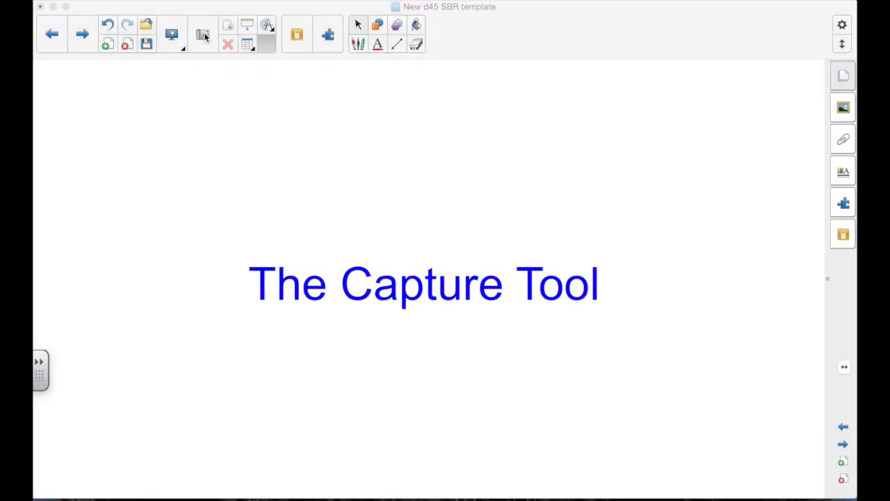
# Step: Open Screen Capture, area-capture the title "The Capture Tool" onto the page, and shrink the captured image
pyautogui.click(202, 34)
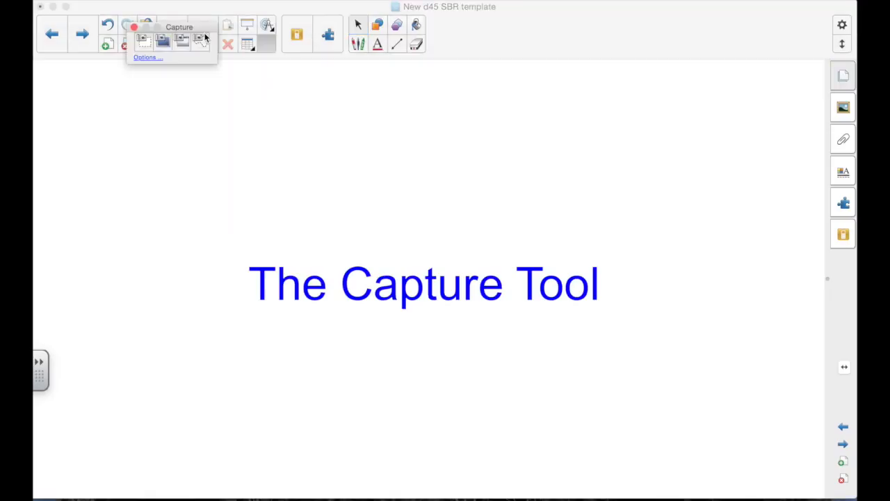
pyautogui.moveTo(189, 27); pyautogui.dragTo(461, 180)
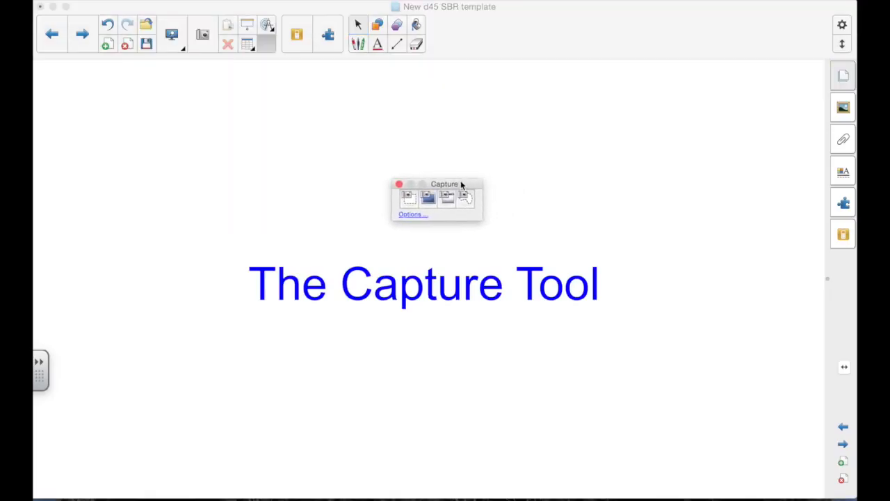
pyautogui.click(410, 198)
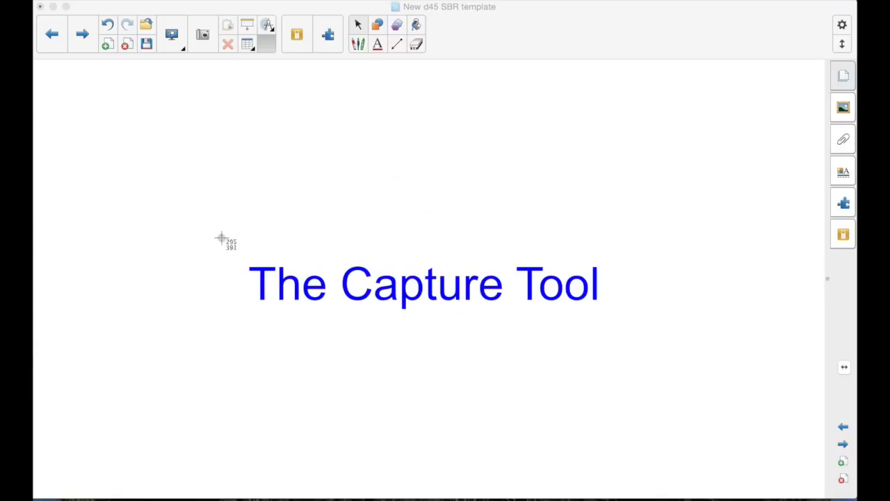
pyautogui.moveTo(230, 234); pyautogui.dragTo(613, 331)
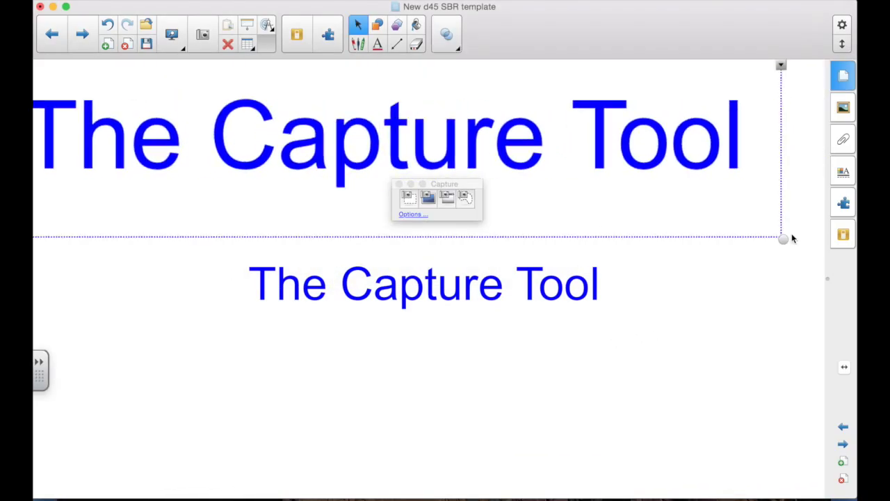
pyautogui.moveTo(782, 237); pyautogui.dragTo(526, 135)
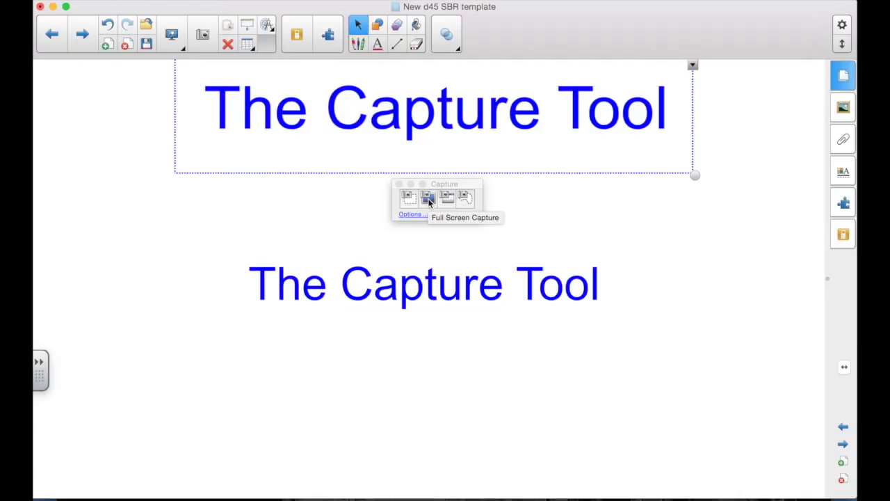
# Step: Switch to the fractions PDF, move the Capture window off the cards, and area-capture card 1 (1/4 + 1/12)
pyautogui.click(429, 201)
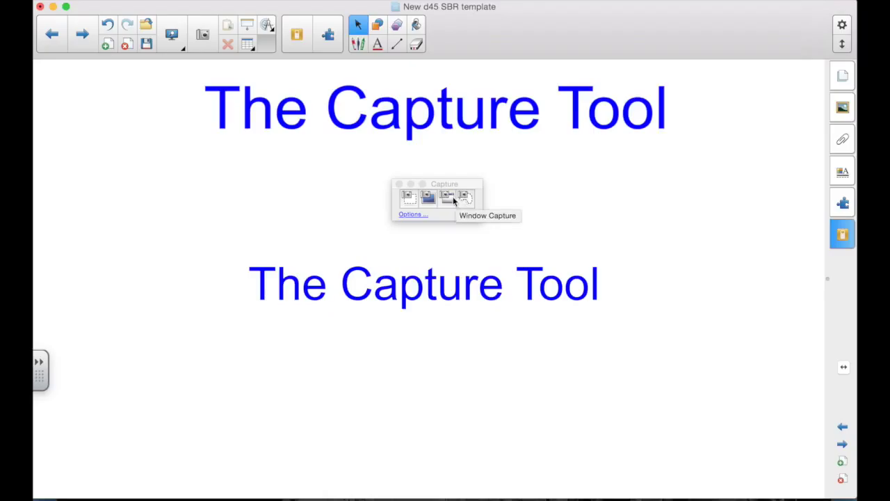
pyautogui.moveTo(442, 186); pyautogui.dragTo(150, 129)
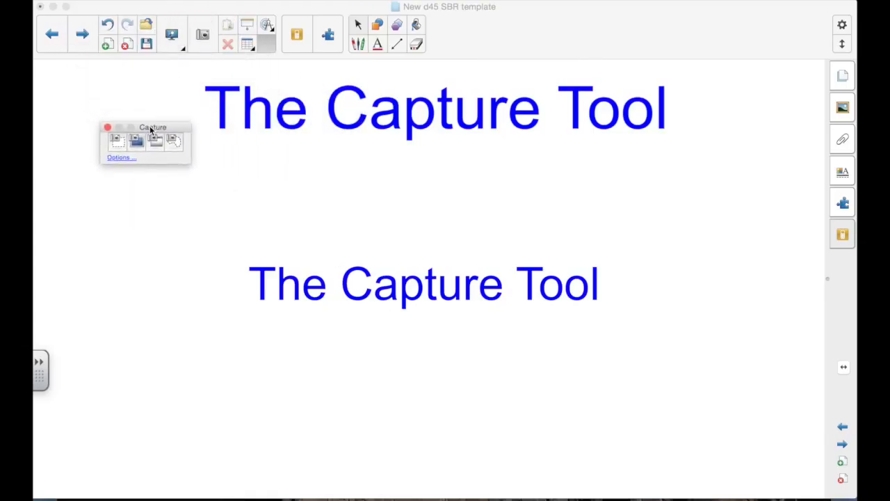
pyautogui.press('super+Tab')
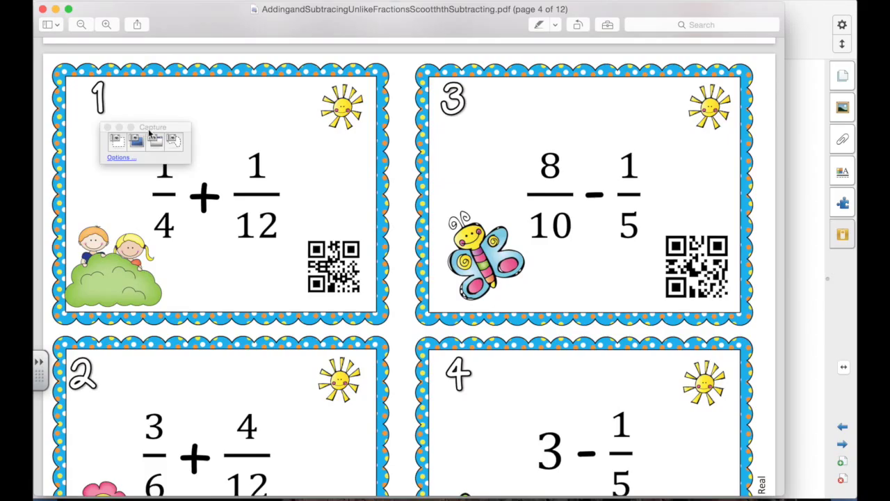
pyautogui.moveTo(155, 130); pyautogui.dragTo(402, 17)
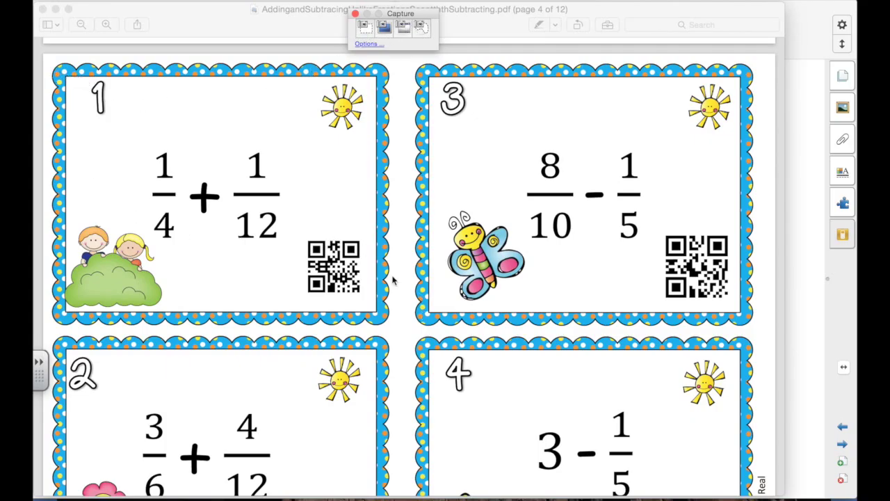
pyautogui.click(365, 33)
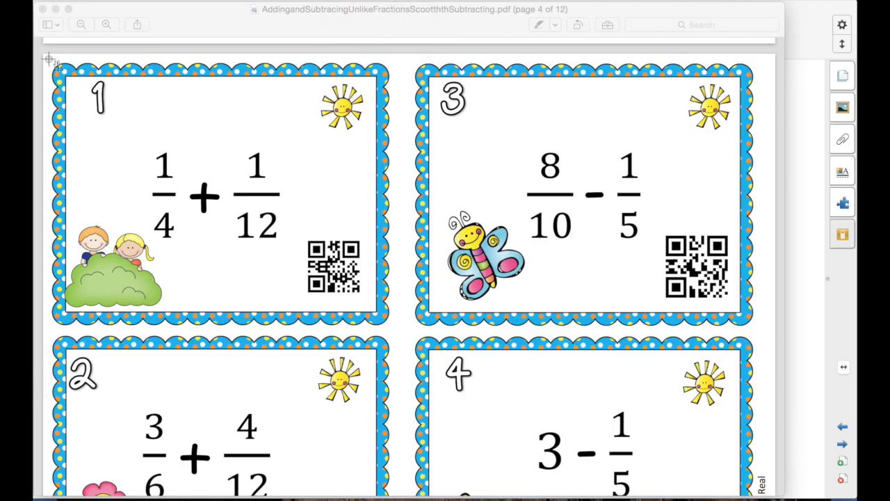
pyautogui.moveTo(49, 59); pyautogui.dragTo(399, 327)
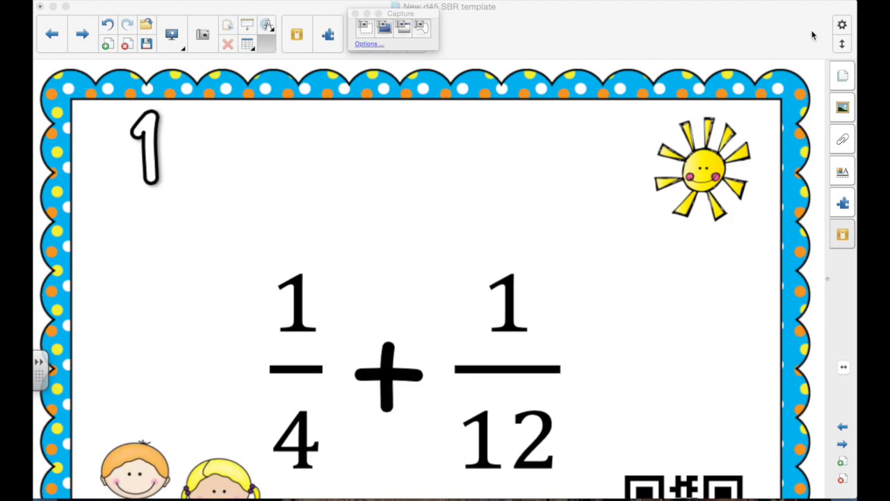
# Step: Shift the captured card 1 image slightly toward the page's left edge and scale it down from its lower-right corner
pyautogui.click(812, 35)
pyautogui.scroll(-5, 535, 235)
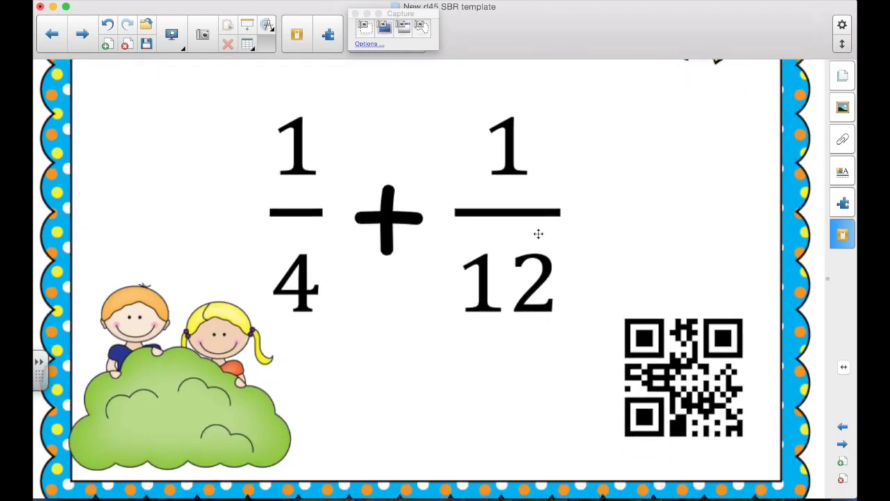
pyautogui.scroll(-2, 538, 234)
pyautogui.scroll(5, 538, 234)
pyautogui.scroll(-5, 538, 234)
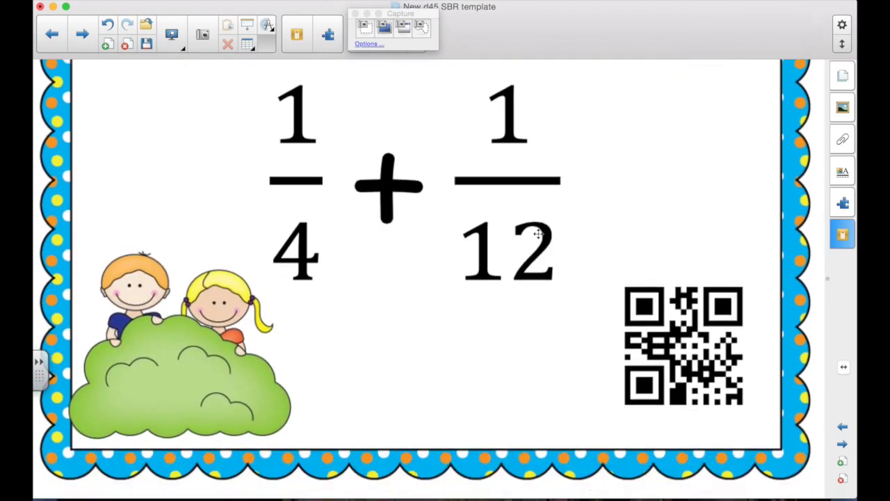
pyautogui.scroll(2, 538, 234)
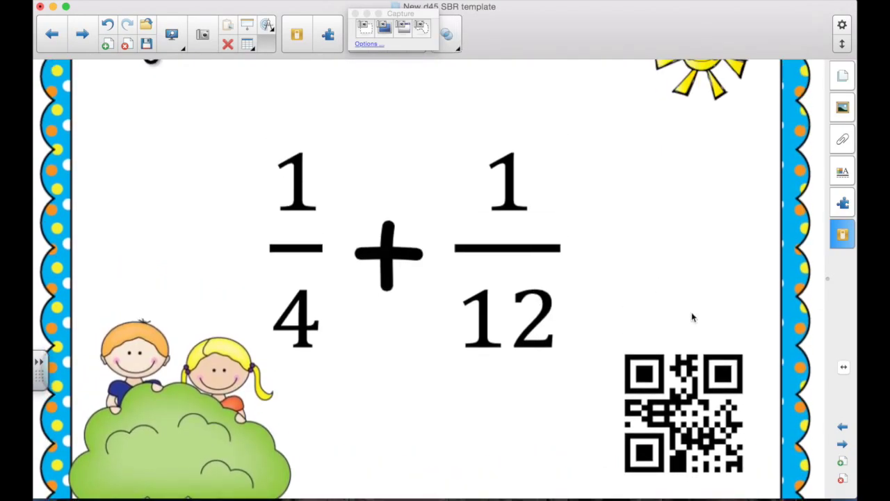
pyautogui.scroll(-3, 692, 317)
pyautogui.moveTo(806, 445); pyautogui.dragTo(777, 434)
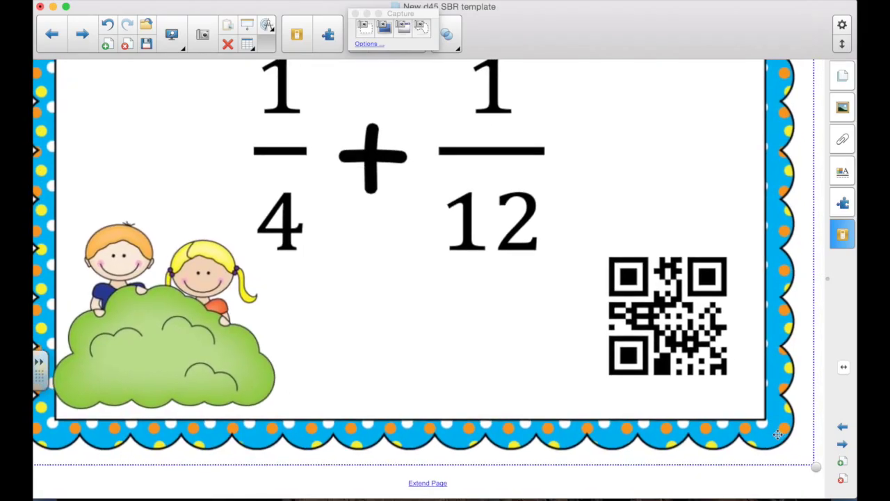
pyautogui.moveTo(811, 465); pyautogui.dragTo(749, 396)
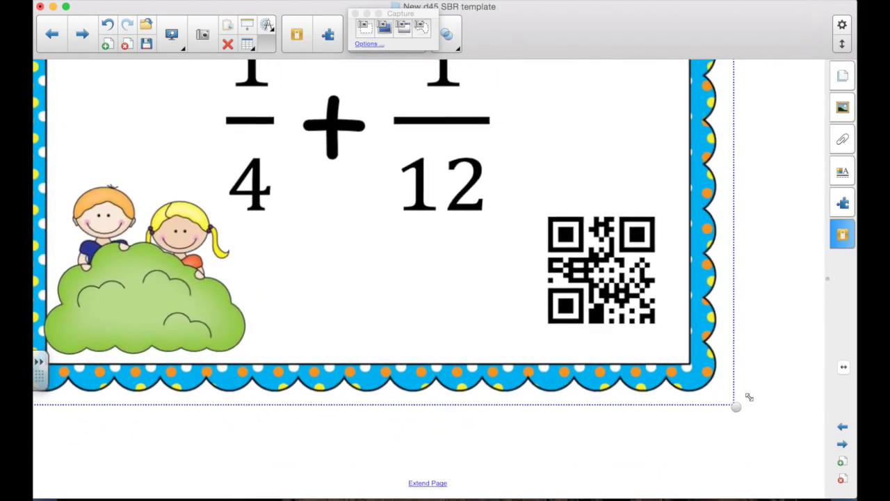
# Step: Reposition card 1 toward the middle of the page and shrink it further to leave side margins
pyautogui.scroll(5, 577, 201)
pyautogui.hscroll(-2, 666, 241)
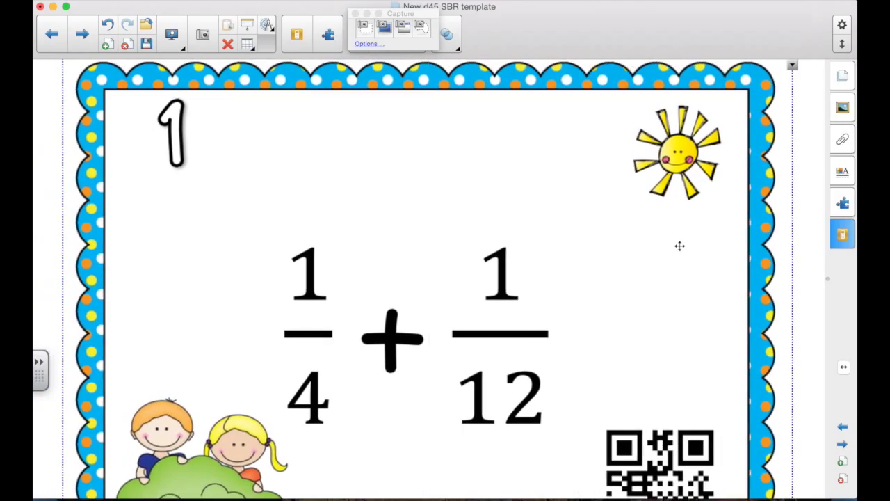
pyautogui.scroll(-3, 680, 246)
pyautogui.scroll(3, 679, 245)
pyautogui.scroll(-5, 621, 365)
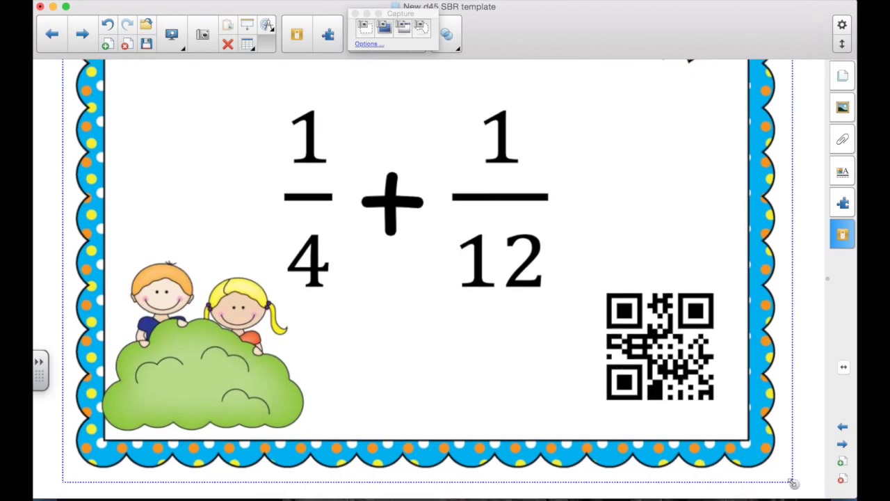
pyautogui.moveTo(793, 481); pyautogui.dragTo(713, 383)
pyautogui.scroll(3, 756, 388)
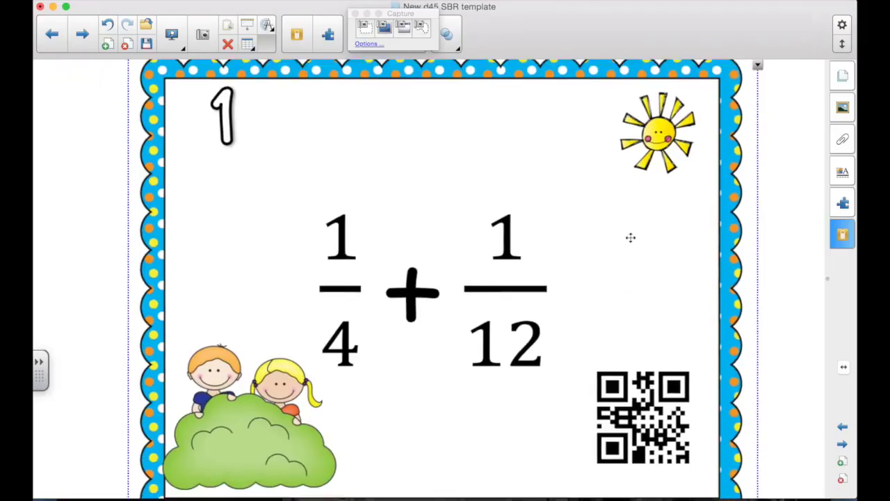
# Step: Lock the card 1 image in place on its page
pyautogui.rightClick(630, 238)
pyautogui.moveTo(652, 392)
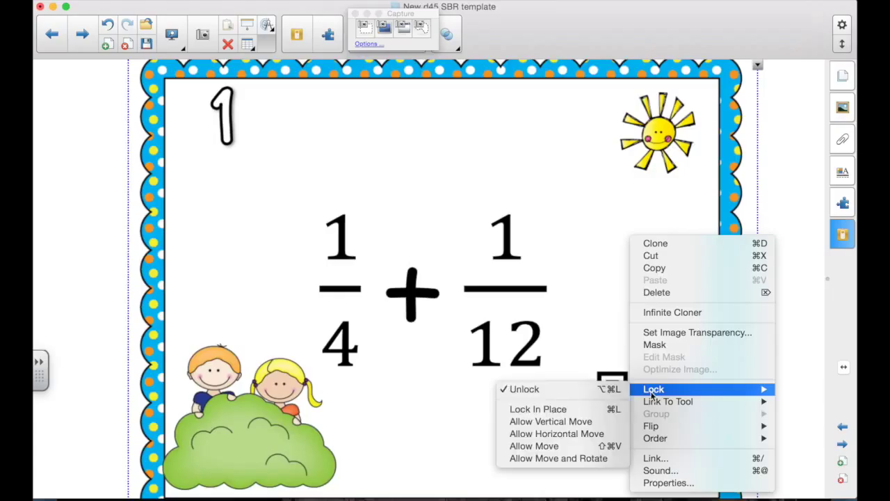
pyautogui.click(546, 411)
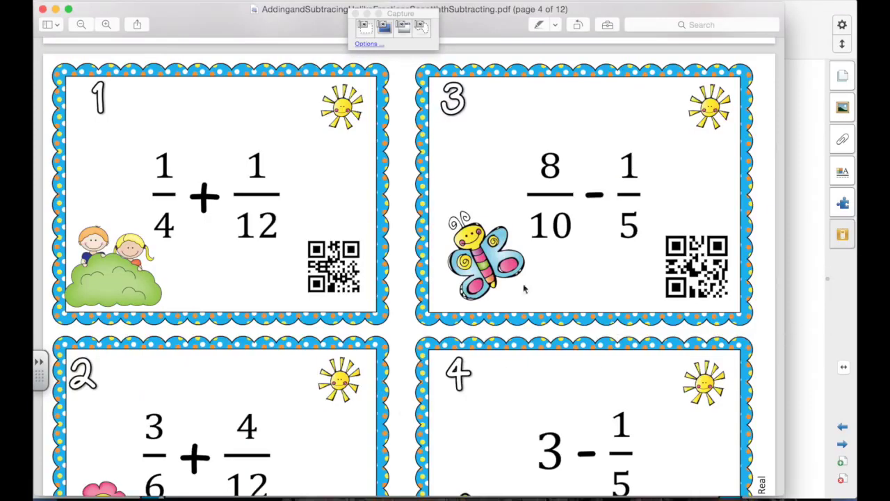
# Step: Return to the fractions PDF and area-capture card 2 (3/6 + 4/12) onto a page
pyautogui.scroll(-3, 401, 287)
pyautogui.scroll(-5, 400, 287)
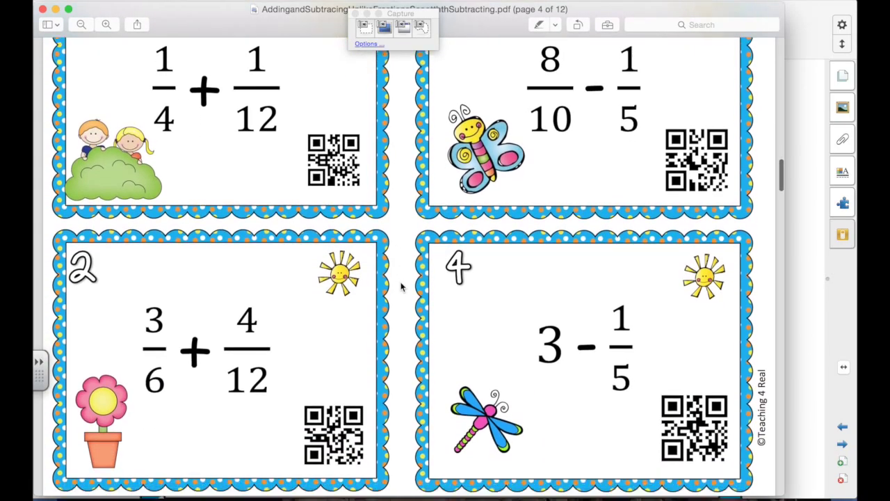
pyautogui.click(364, 27)
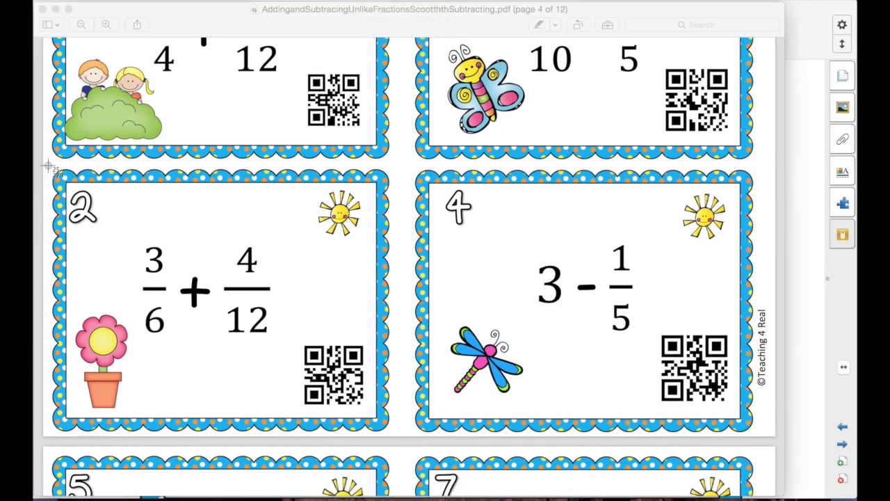
pyautogui.moveTo(48, 167); pyautogui.dragTo(394, 439)
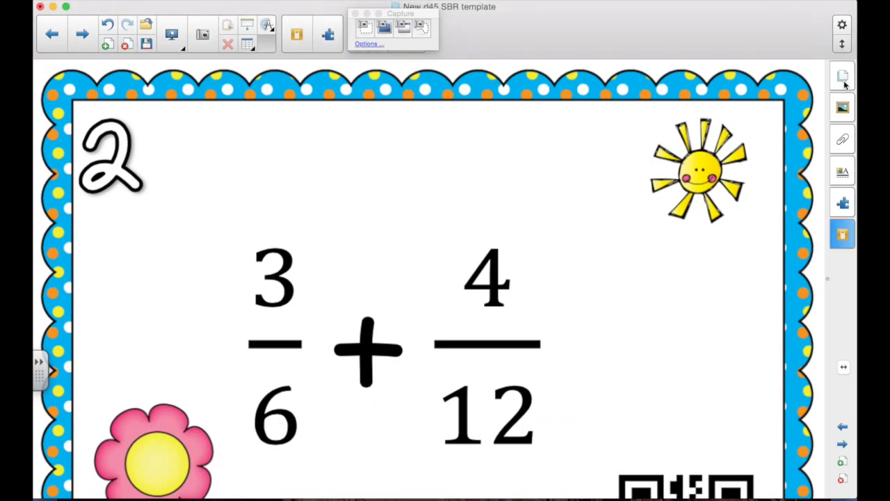
# Step: Show the page thumbnails and reorder the pages so the card 2 page follows the card 1 page
pyautogui.click(844, 81)
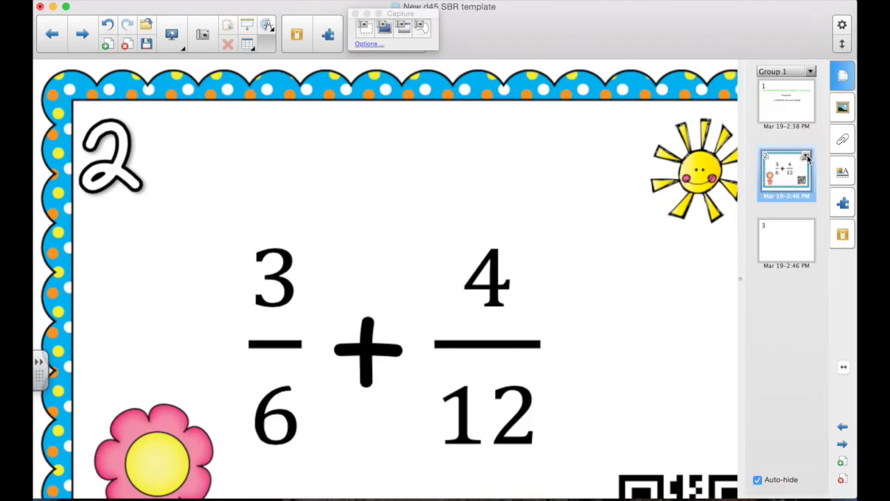
pyautogui.click(626, 233)
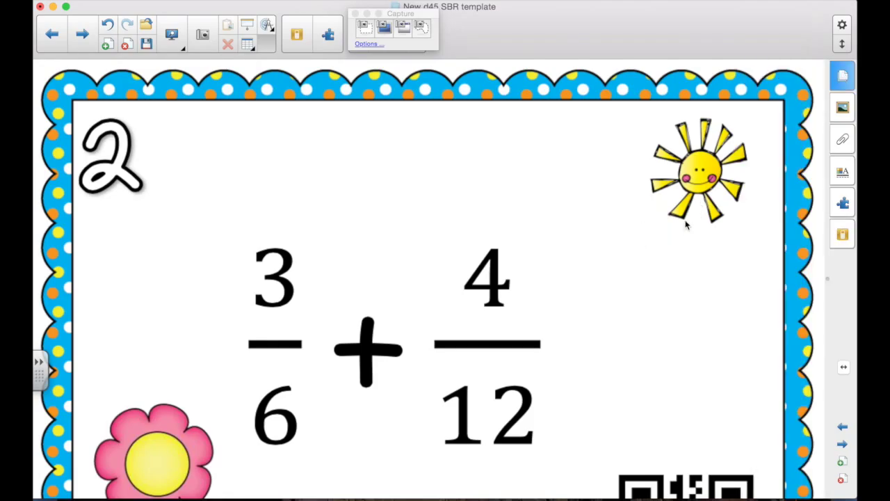
pyautogui.click(843, 79)
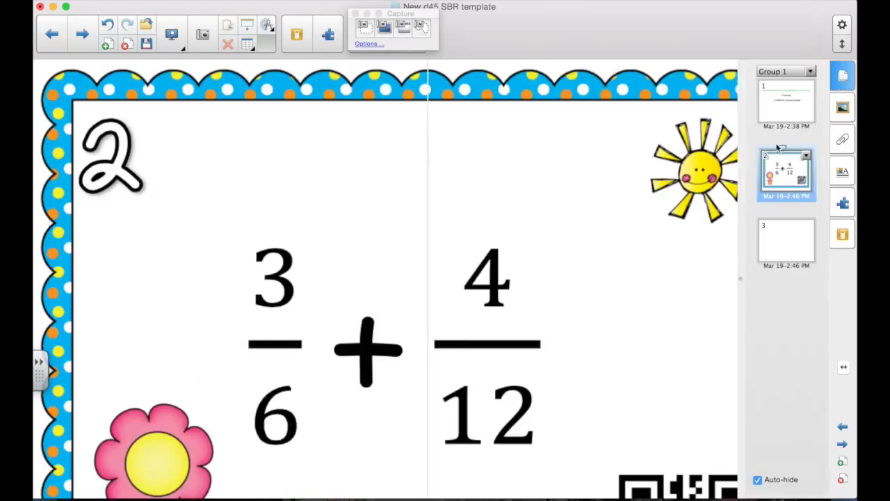
pyautogui.moveTo(782, 150); pyautogui.dragTo(793, 250)
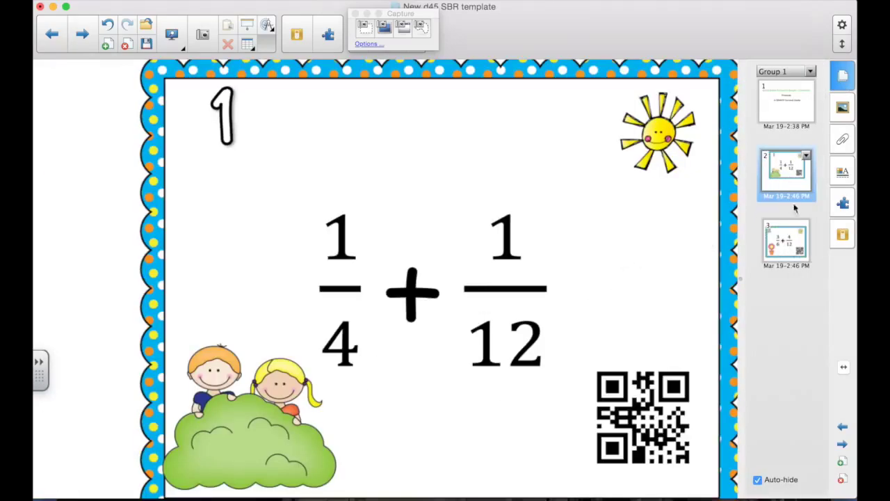
# Step: Set the capture options to capture to a new page and remove the Full Screen capture tool
pyautogui.click(369, 43)
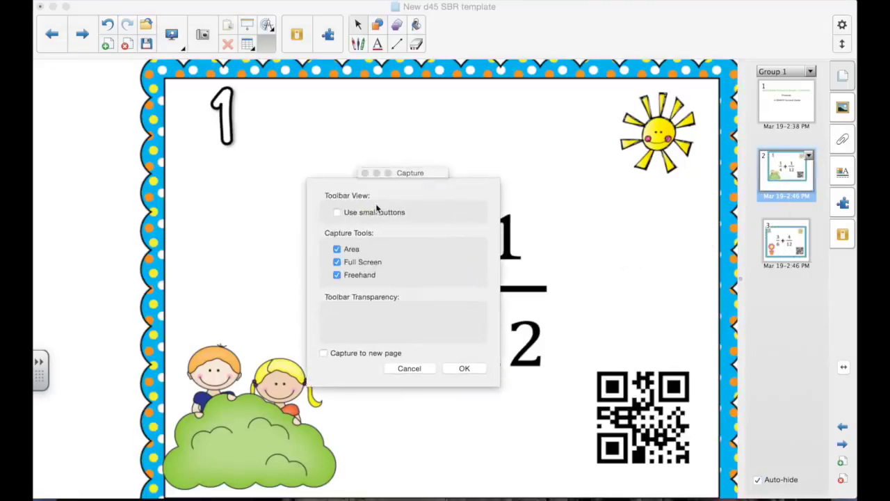
pyautogui.click(324, 353)
pyautogui.click(336, 262)
pyautogui.click(464, 368)
# Step: Switch to the fractions PDF and area-capture card 3 (8/10 - 1/5) onto a new page
pyautogui.press('super+Tab')
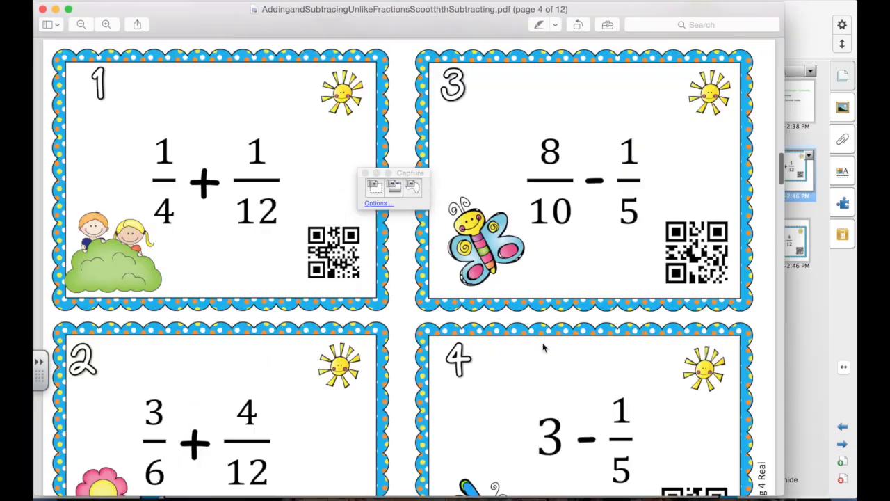
pyautogui.click(374, 187)
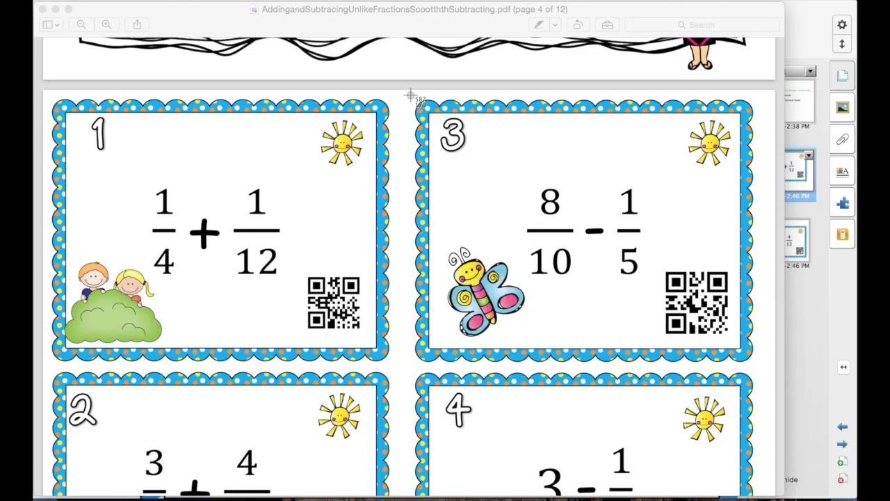
pyautogui.moveTo(411, 95); pyautogui.dragTo(757, 371)
# Step: Move the Capture toolbar off card 4 and area-capture card 4 (3 - 1/5) onto a new page
pyautogui.scroll(-5, 600, 338)
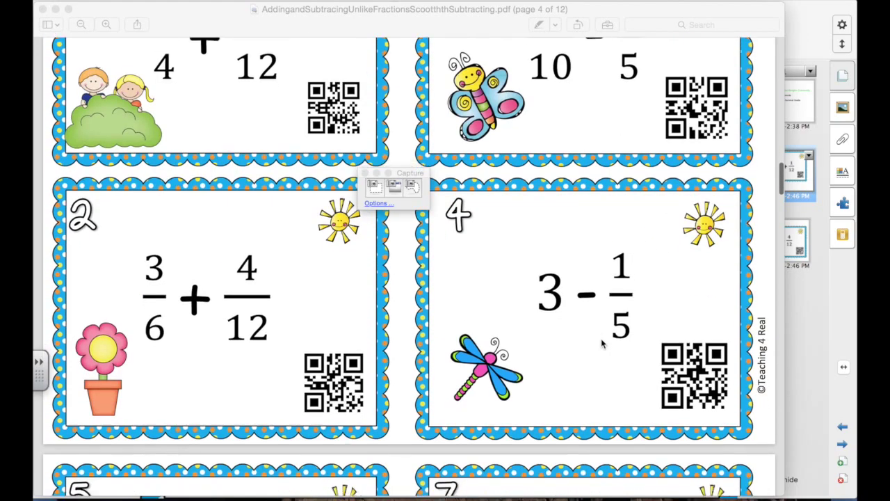
pyautogui.moveTo(395, 174); pyautogui.dragTo(341, 129)
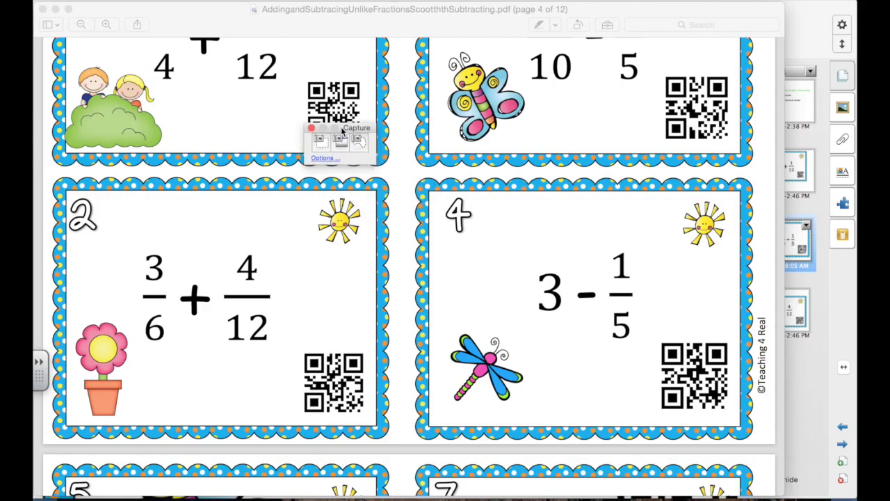
pyautogui.click(321, 143)
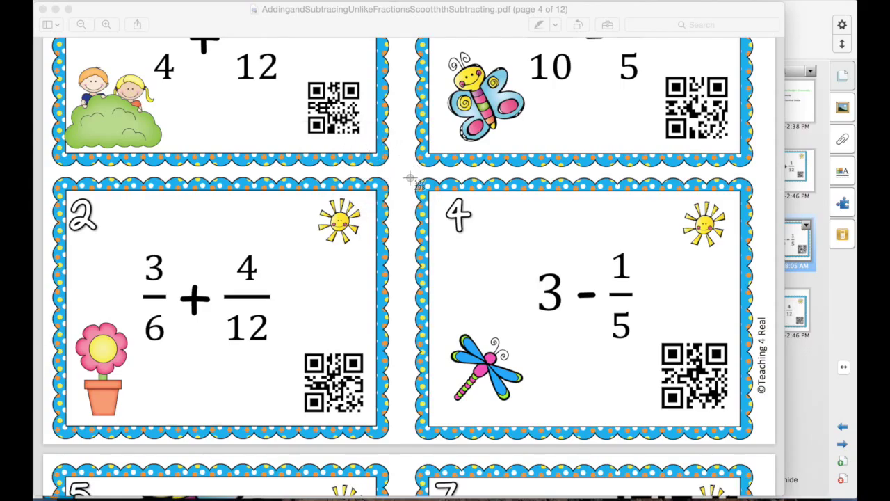
pyautogui.moveTo(410, 174); pyautogui.dragTo(774, 440)
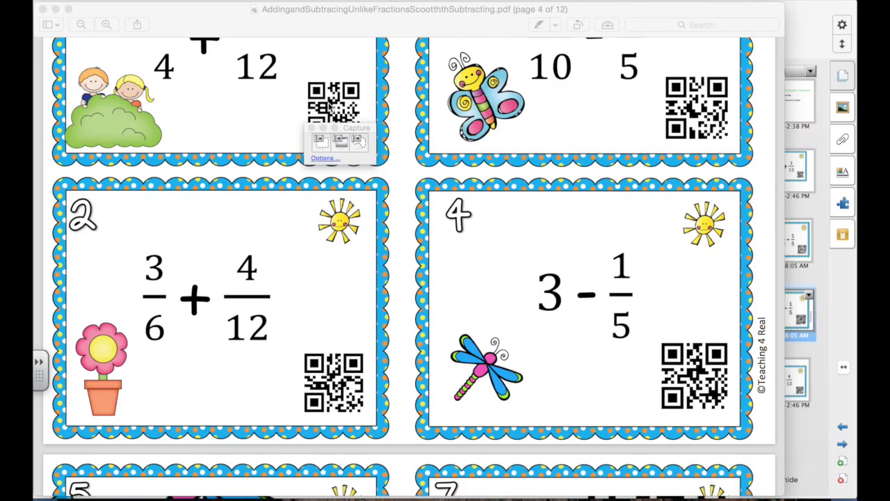
# Step: Freehand-capture the butterfly from card 3 onto a new page and move it toward the middle of that page
pyautogui.click(358, 142)
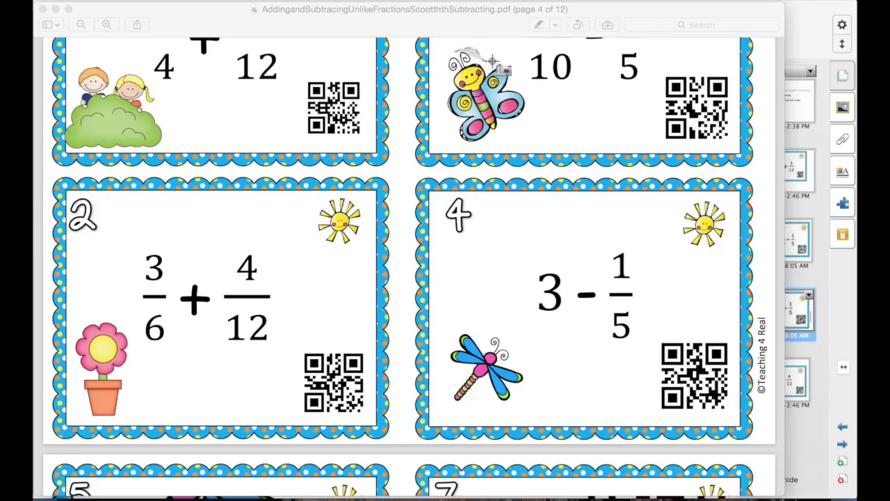
pyautogui.moveTo(512, 63)
pyautogui.mouseDown()
pyautogui.moveTo(532, 109)
pyautogui.moveTo(527, 126)
pyautogui.moveTo(518, 138)
pyautogui.moveTo(464, 148)
pyautogui.moveTo(439, 87)
pyautogui.moveTo(446, 57)
pyautogui.mouseUp()
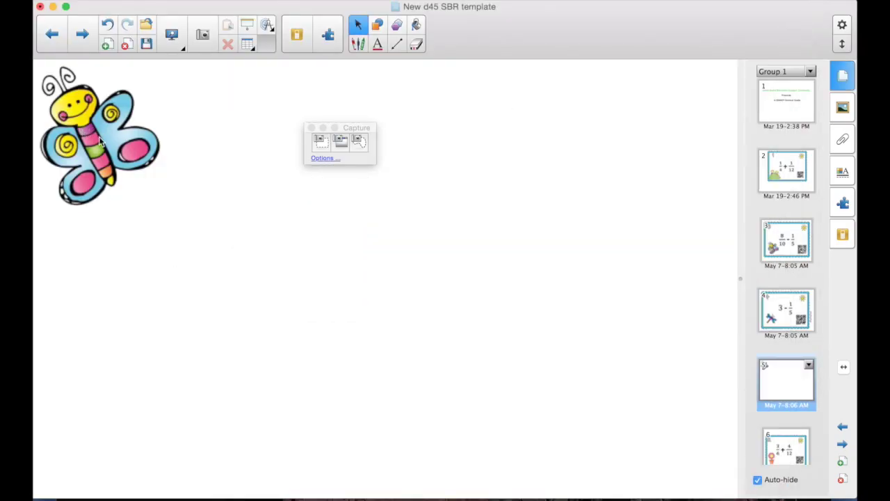
pyautogui.moveTo(137, 178); pyautogui.dragTo(251, 260)
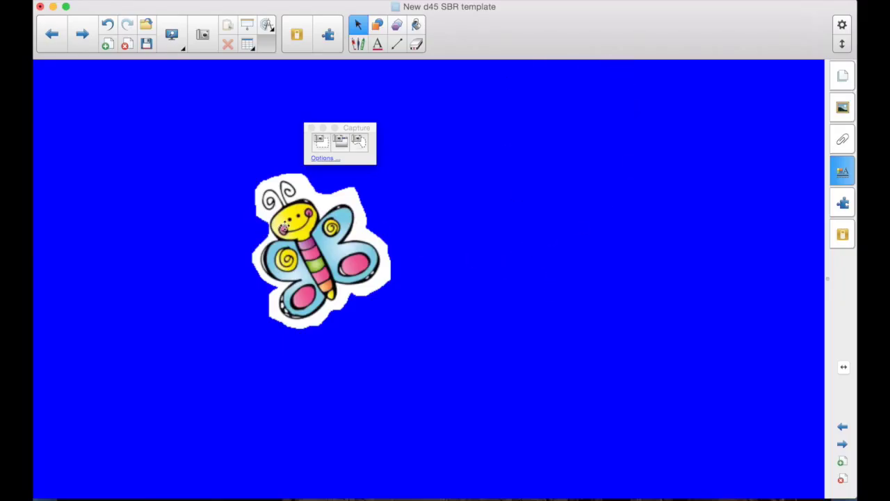
# Step: Make the white area around the butterfly transparent using Set Image Transparency
pyautogui.click(319, 252)
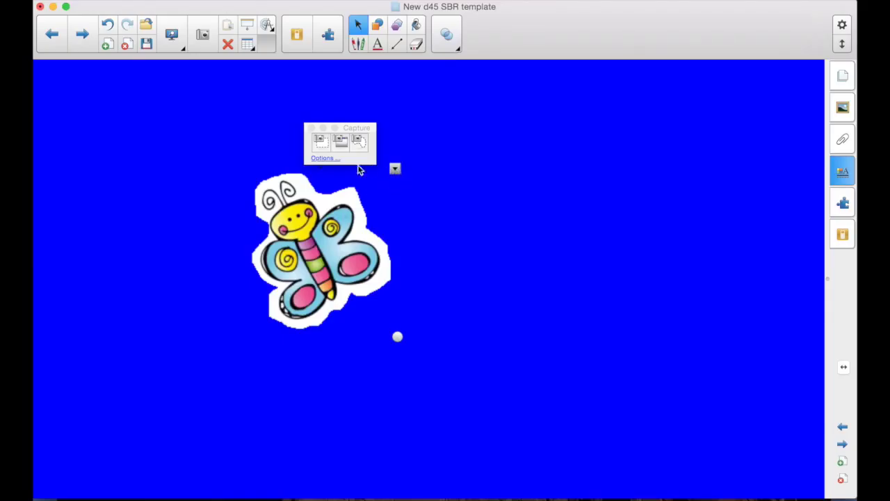
pyautogui.click(395, 169)
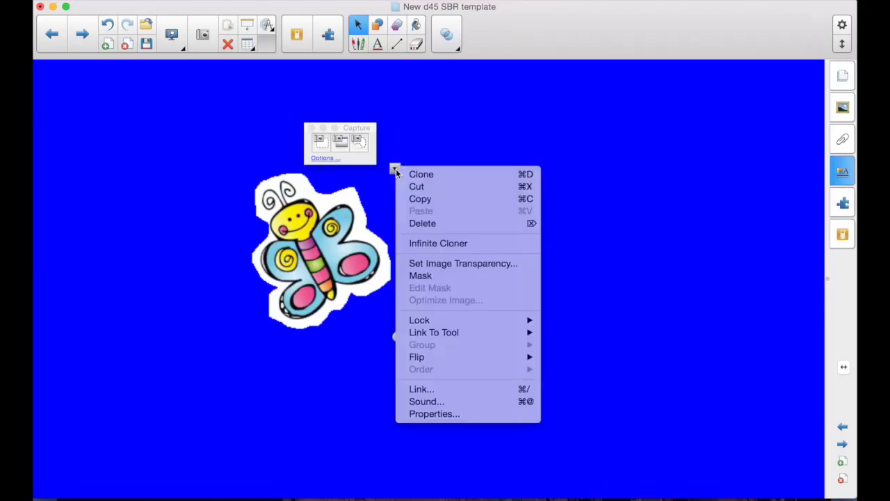
pyautogui.click(434, 265)
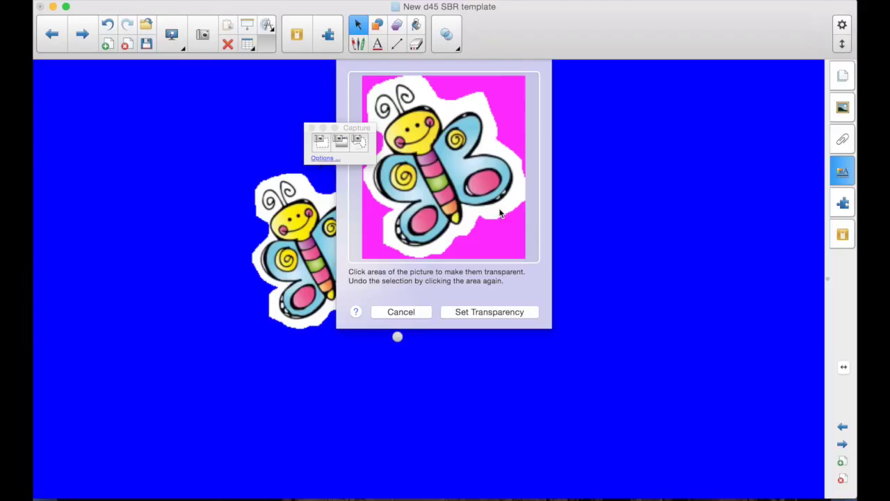
pyautogui.click(499, 212)
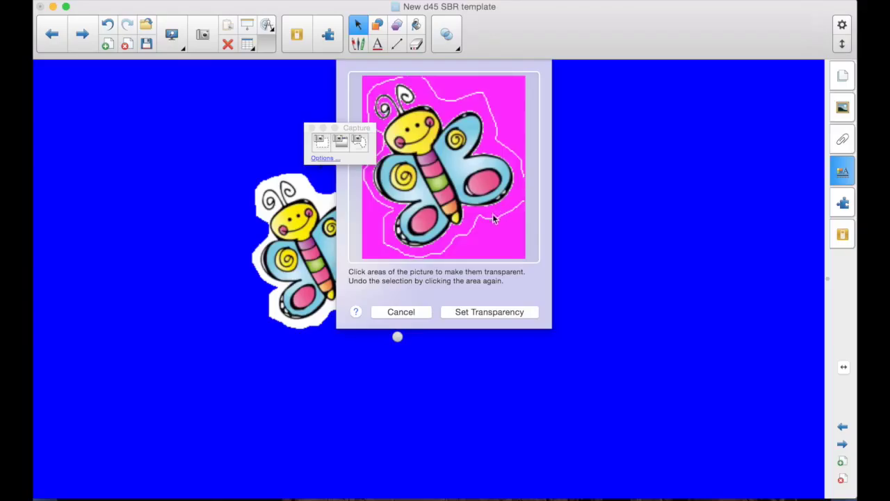
pyautogui.click(474, 312)
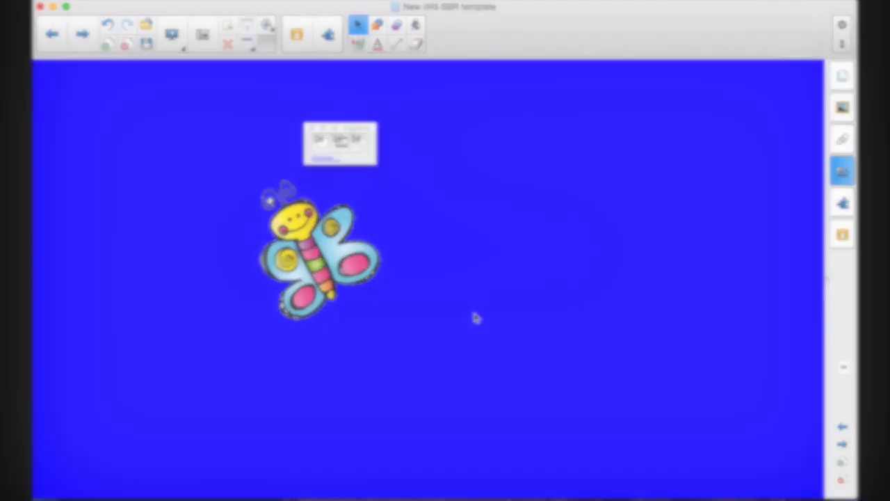